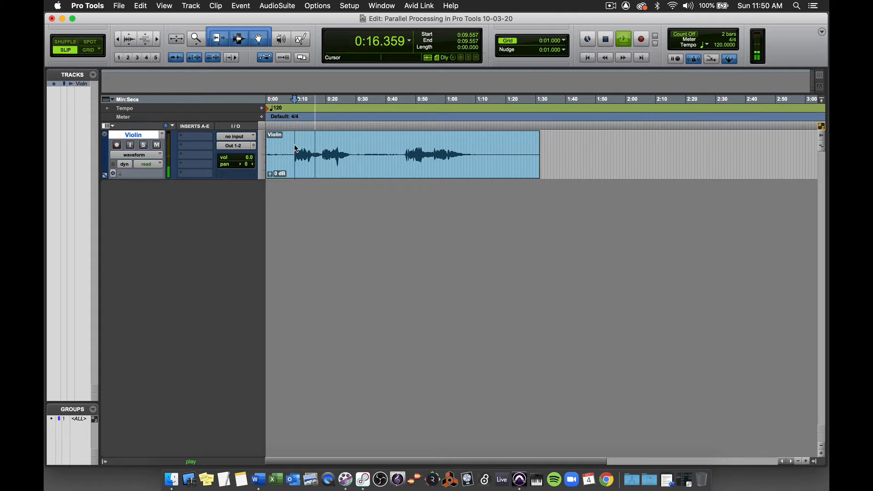
Step: Play back the dry Violin track from 0:09.557 to hear it without effects
key(space)
key(space)
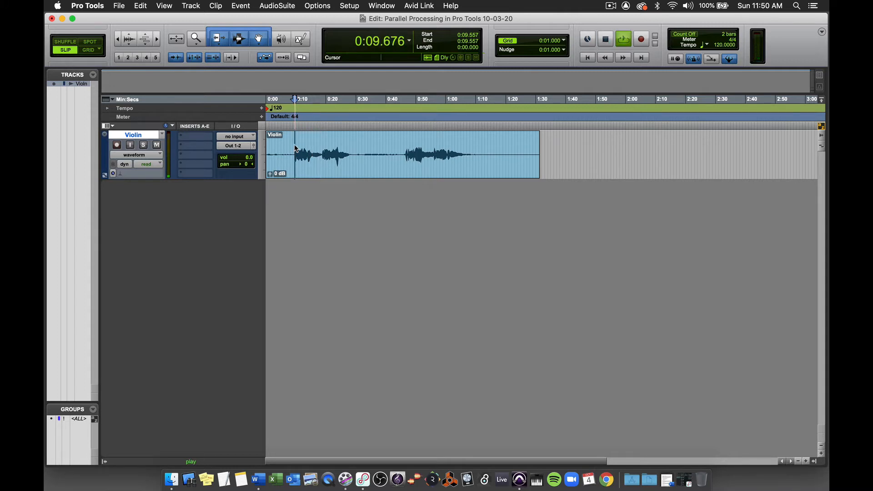
key(space)
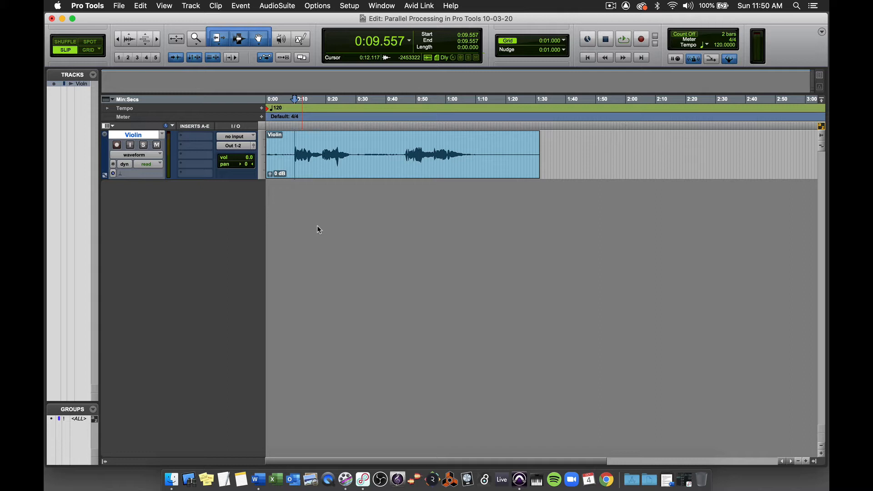
Step: Insert the mono AIR Reverb on the Violin track's first insert slot and set its Mix to 0 %
click(193, 139)
mouse_move(204, 137)
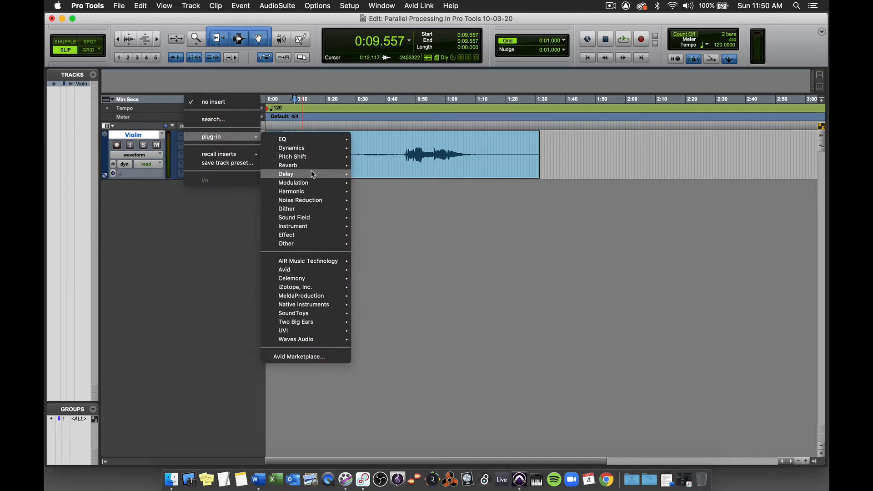
mouse_move(315, 166)
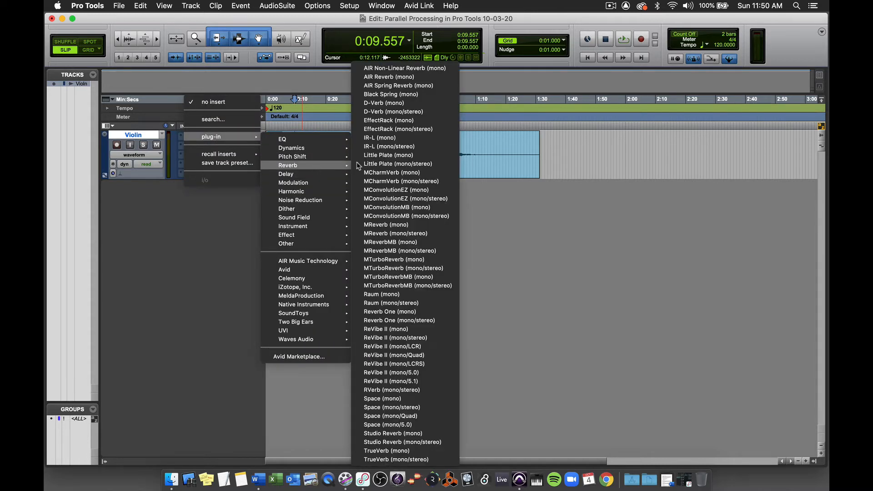
click(402, 77)
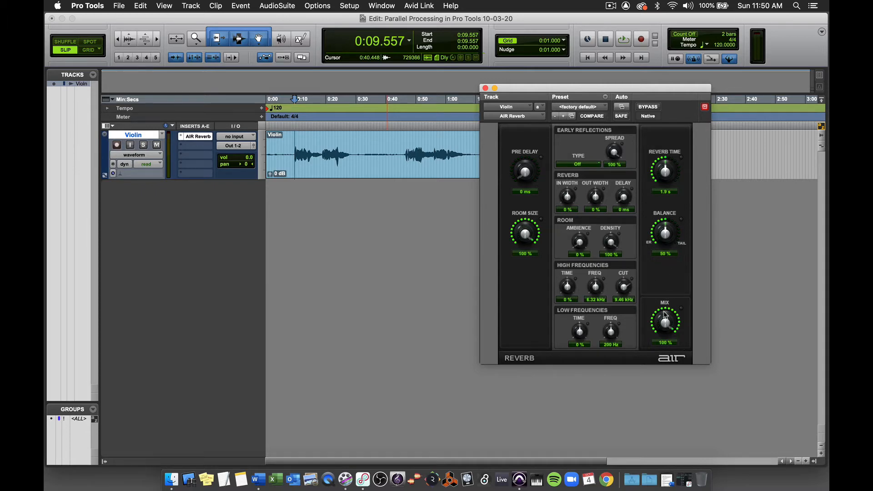
drag(666, 314, 664, 423)
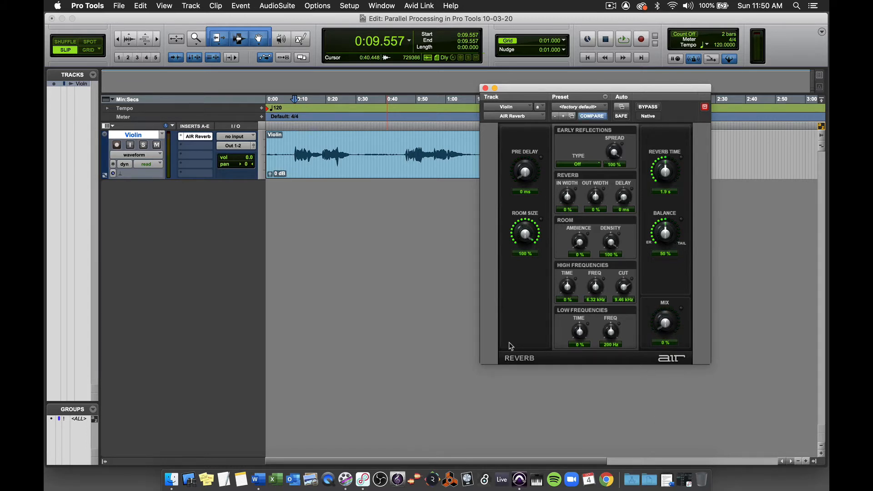
Step: Audition the violin while raising the AIR Reverb Mix from 0 % to nearly fully wet and lowering it to about 26 %
drag(666, 324, 650, 351)
key(space)
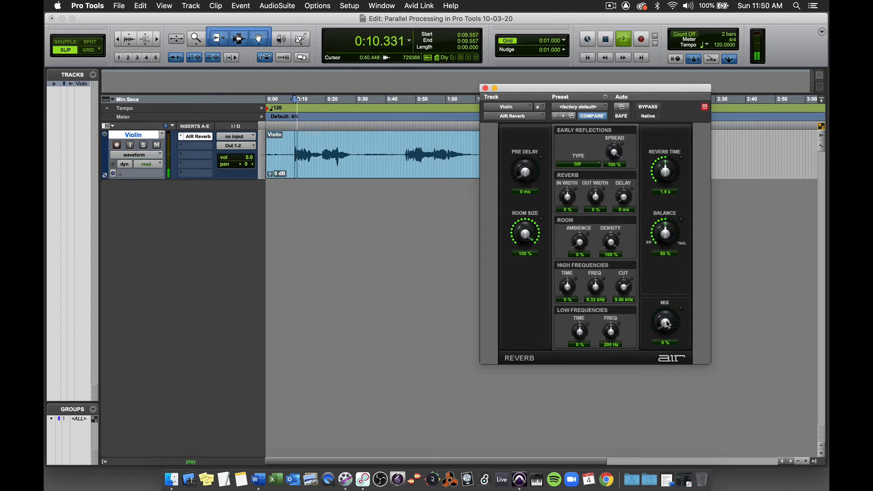
drag(667, 325, 659, 285)
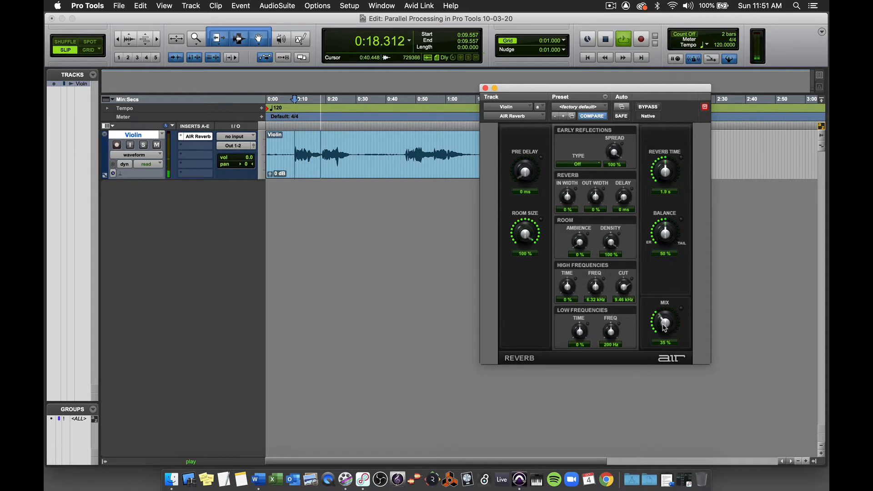
drag(665, 327, 651, 247)
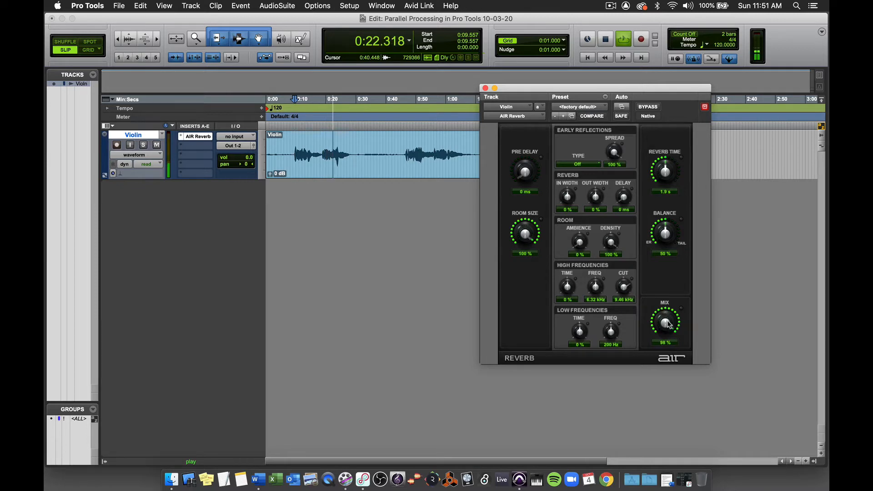
drag(670, 323, 677, 396)
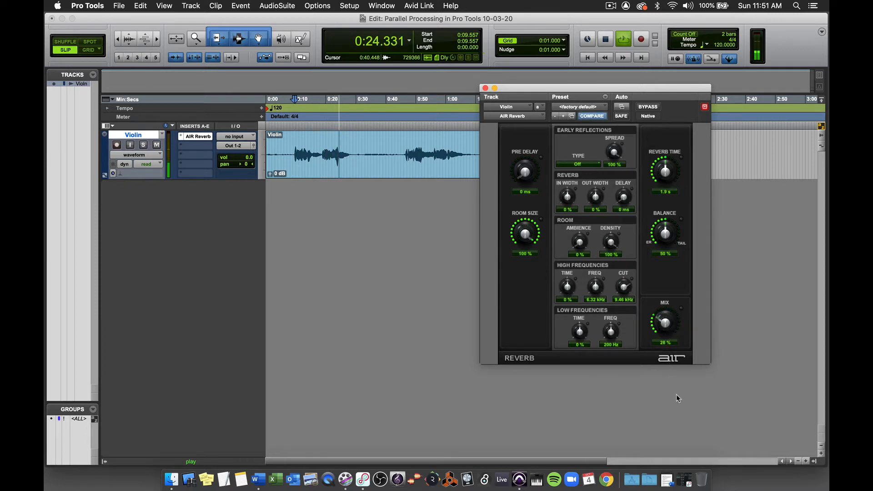
key(space)
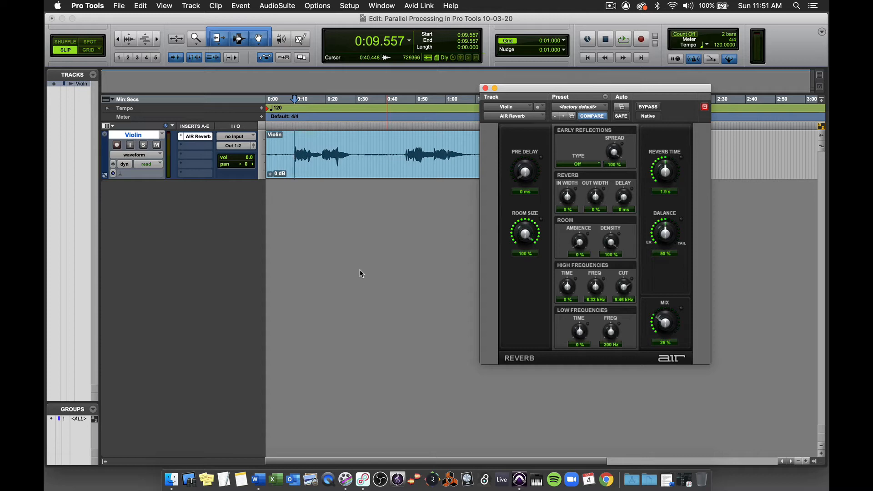
Step: Close the AIR Reverb window and remove the plug-in from the Violin track
click(486, 88)
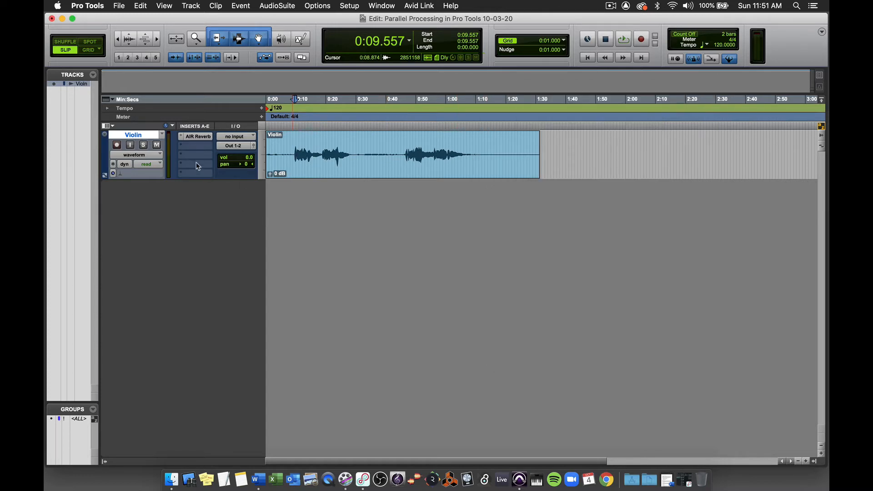
click(181, 137)
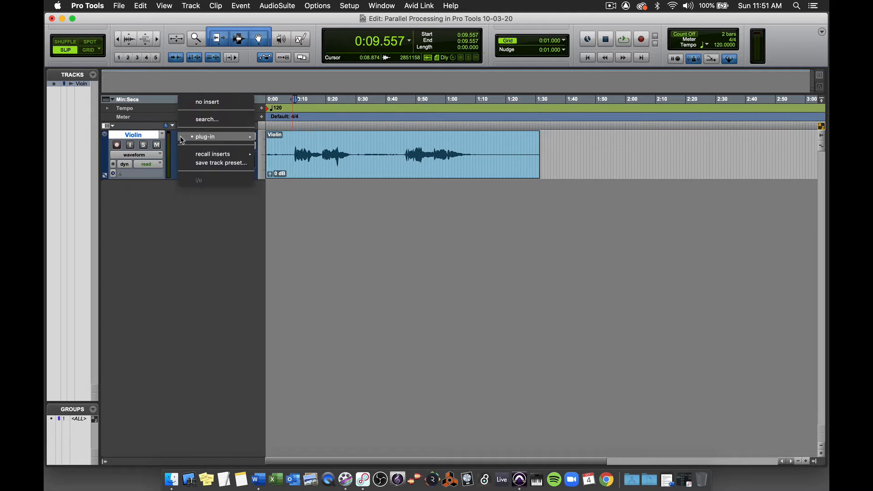
click(200, 102)
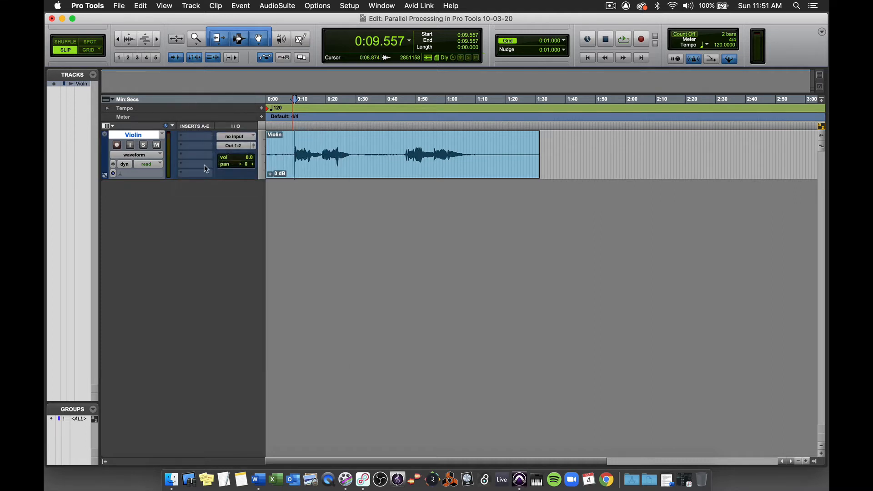
Step: Create one new stereo Aux Input track named Reverb
click(191, 5)
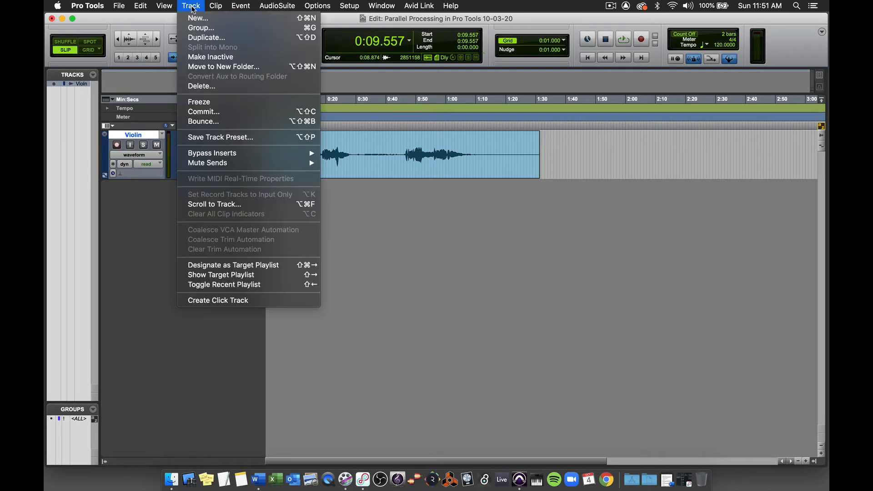
click(196, 19)
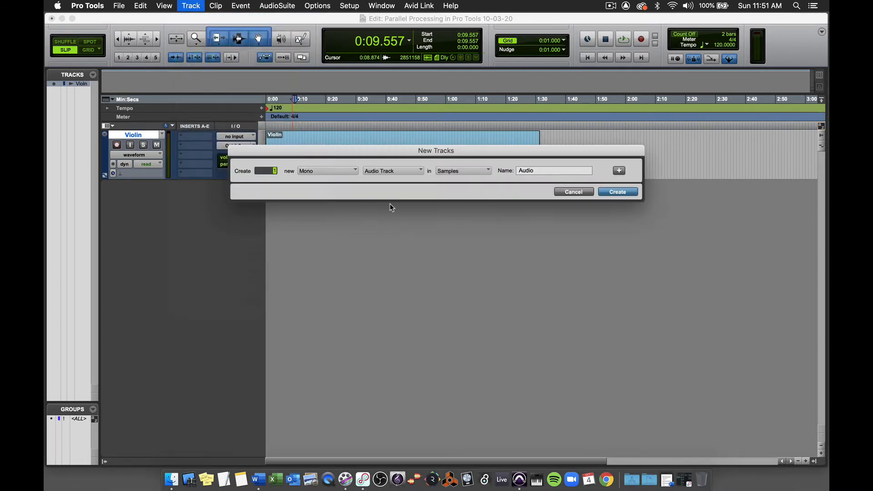
click(344, 170)
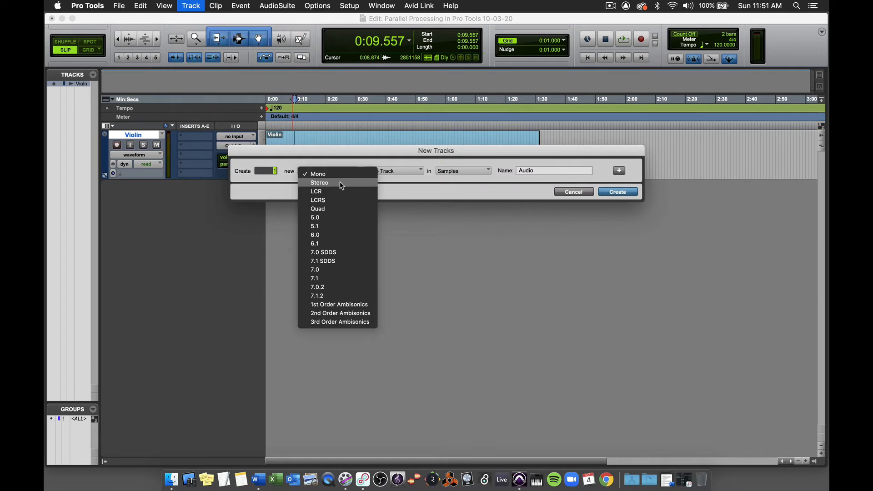
click(344, 183)
click(394, 169)
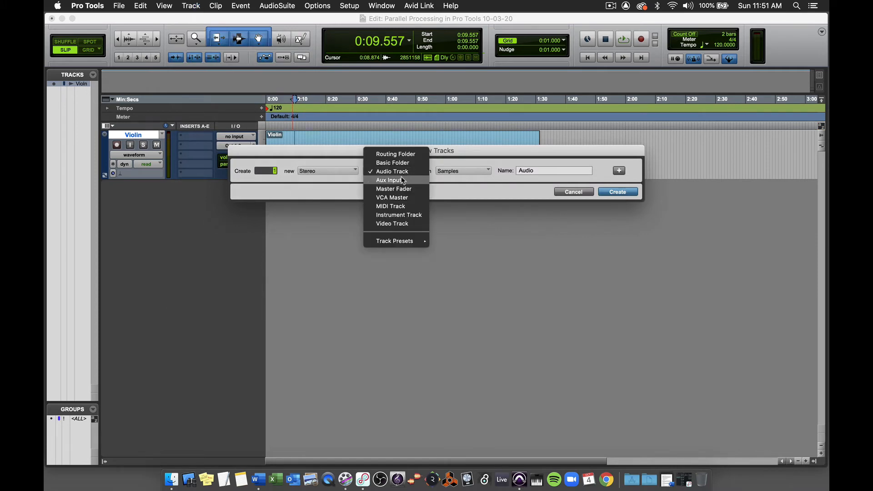
click(401, 177)
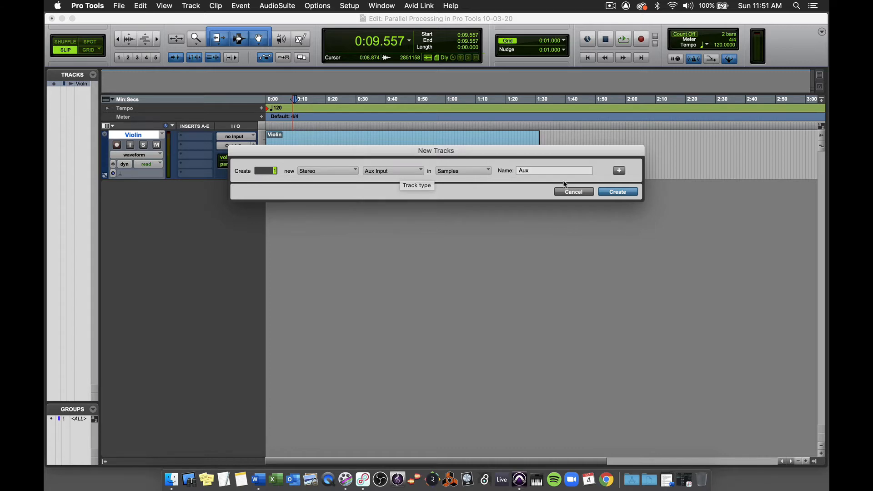
click(551, 170)
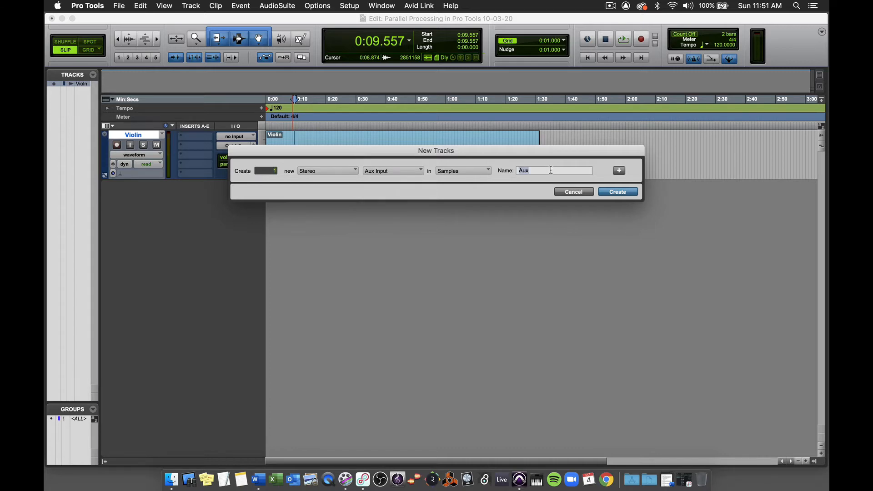
text(Reverb)
key(Return)
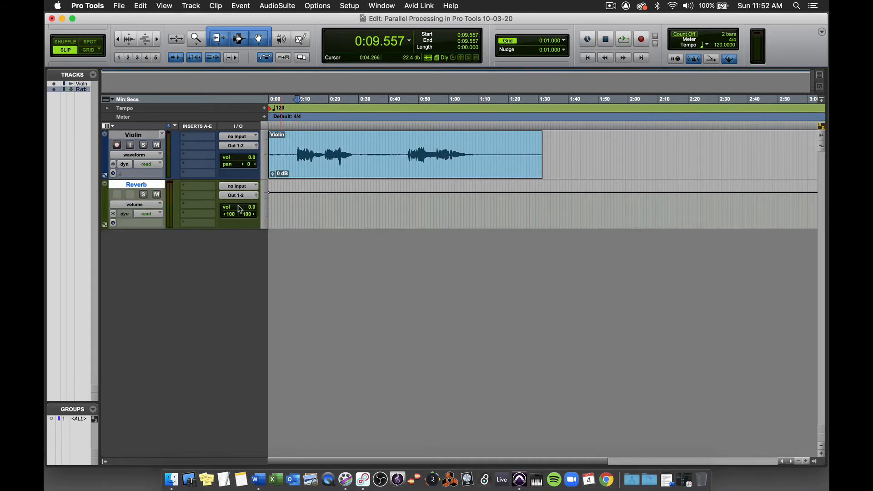
Step: Insert the multichannel AIR Reverb (stereo) on the Reverb aux track's first slot and close its window
click(201, 188)
mouse_move(232, 186)
mouse_move(332, 213)
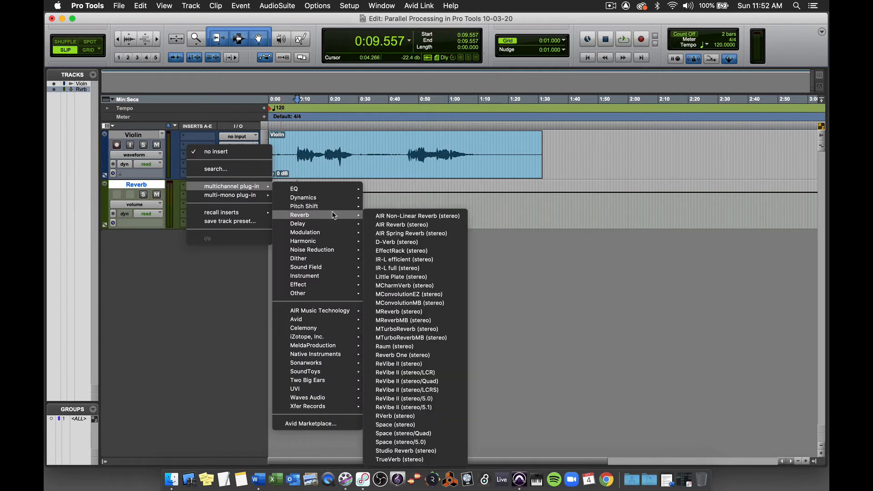
click(395, 225)
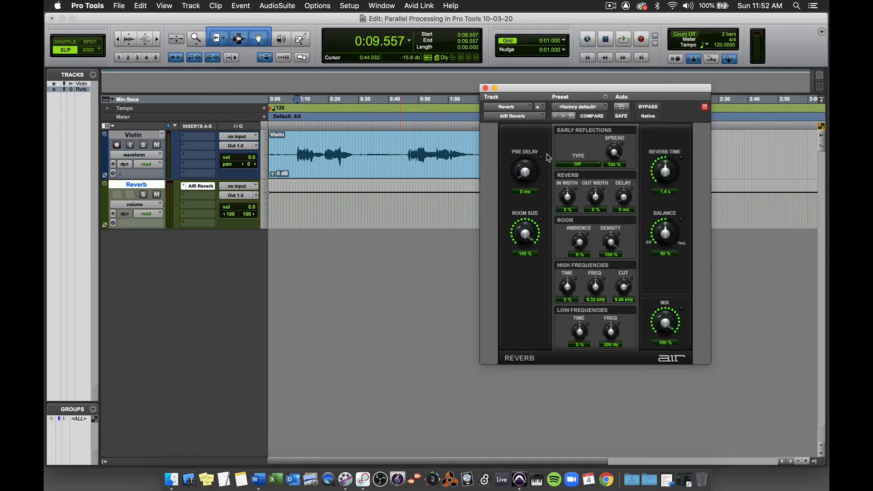
click(486, 88)
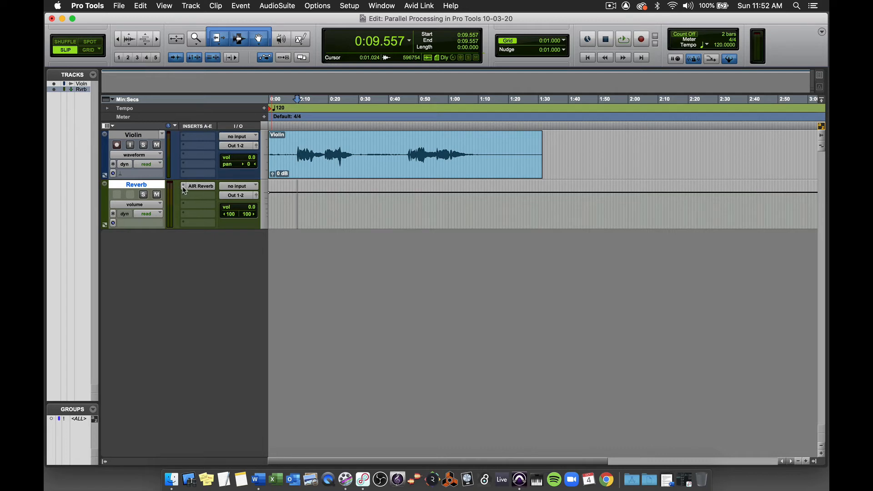
Step: Show the Sends A-E column in the Edit window
click(111, 128)
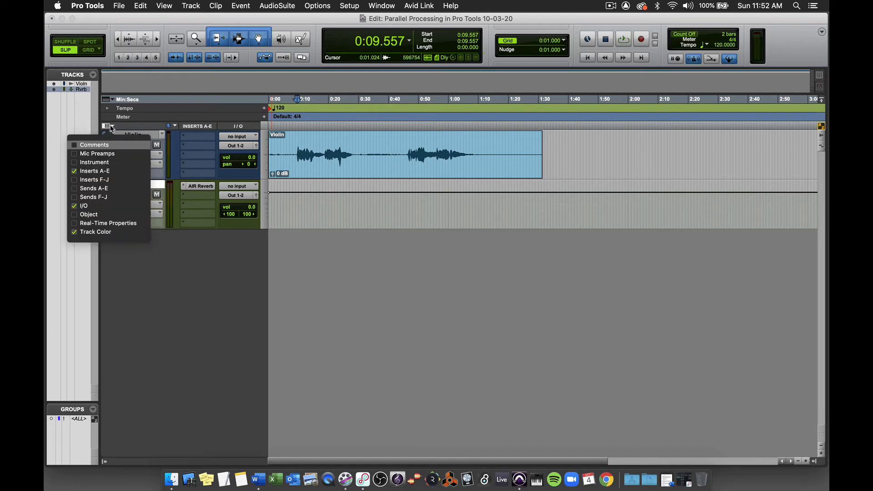
click(75, 191)
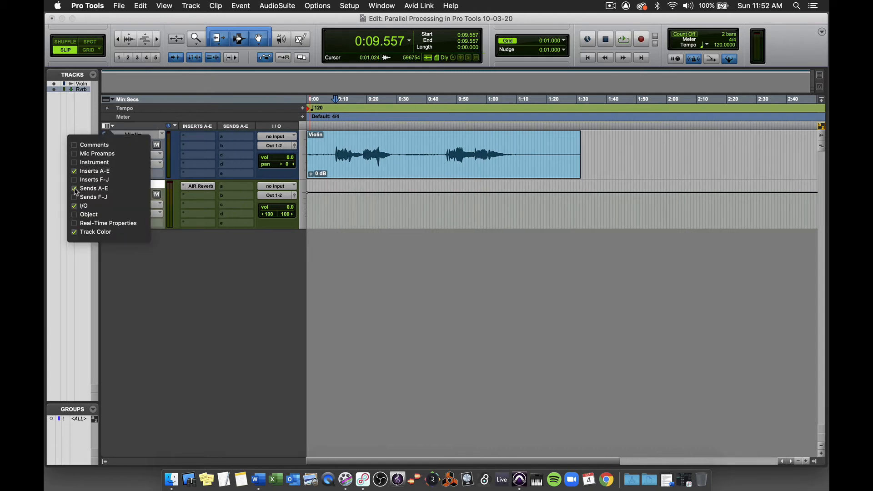
click(150, 258)
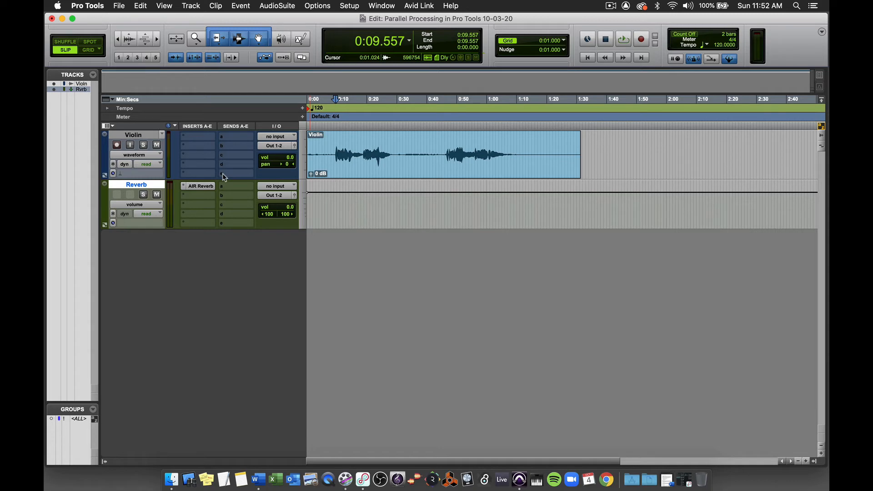
Step: Route send a of the Violin track to the stereo Reverb track and move the send window clear of the track controls
click(235, 135)
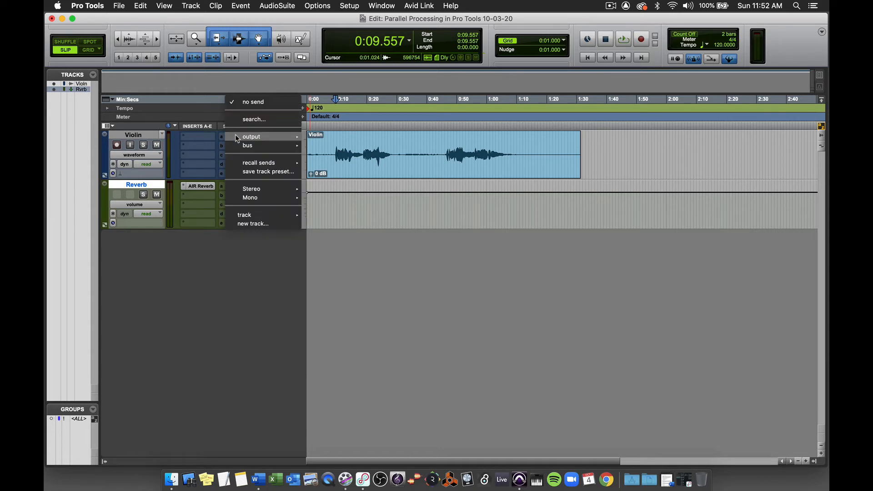
mouse_move(235, 135)
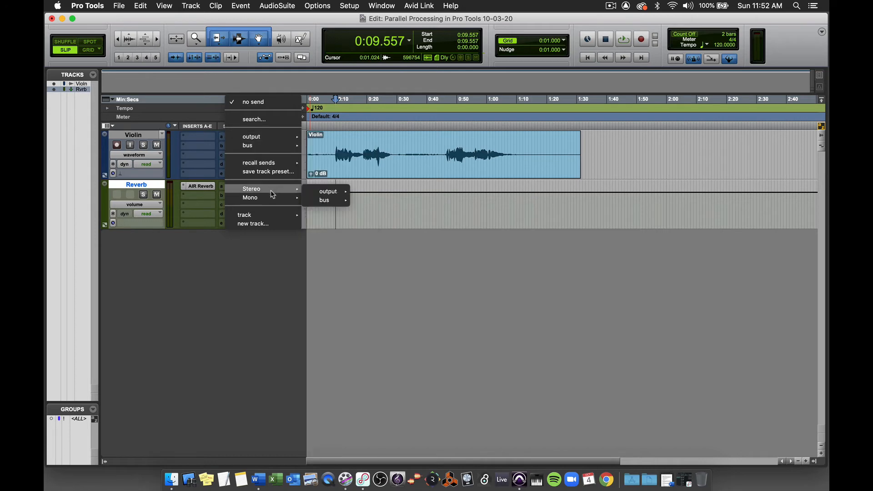
mouse_move(275, 163)
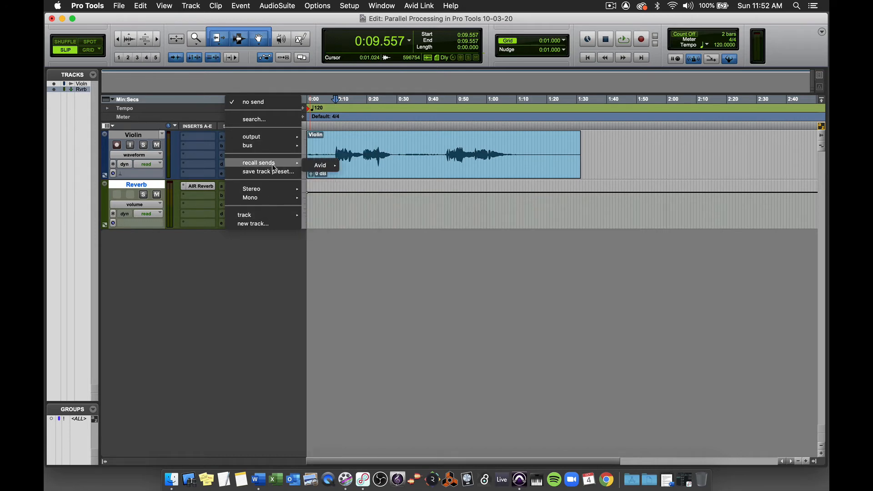
mouse_move(277, 217)
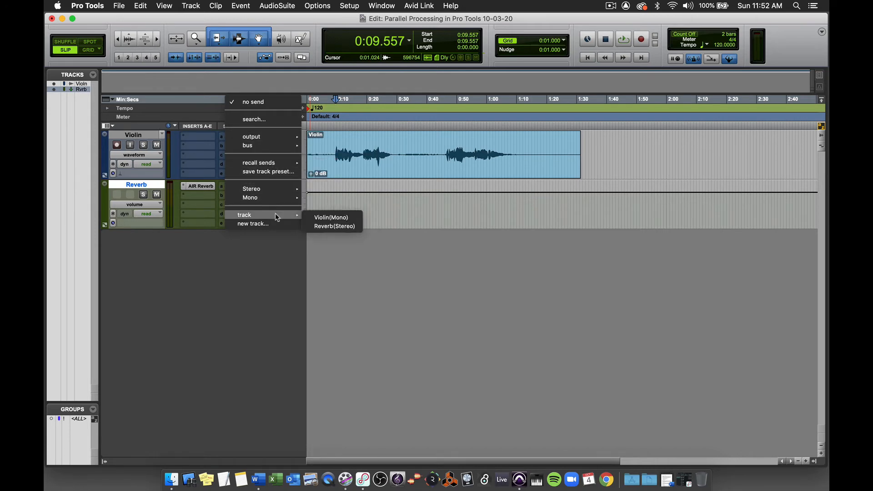
click(320, 227)
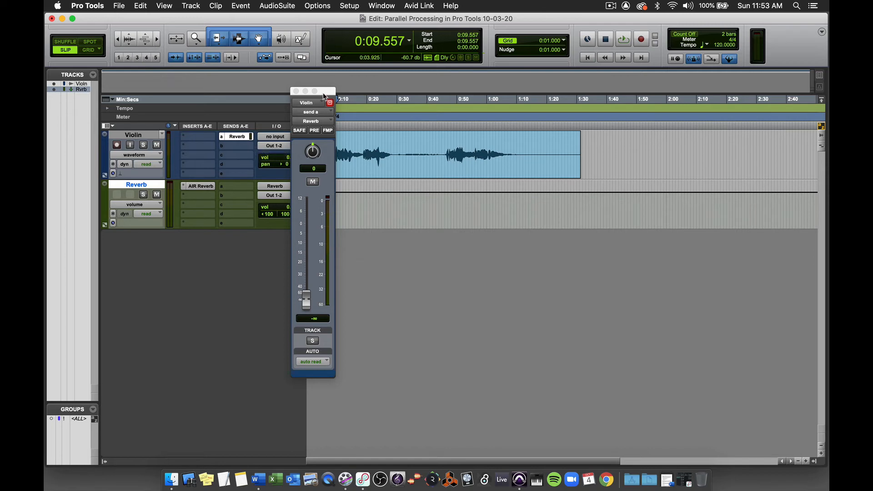
drag(318, 92, 402, 139)
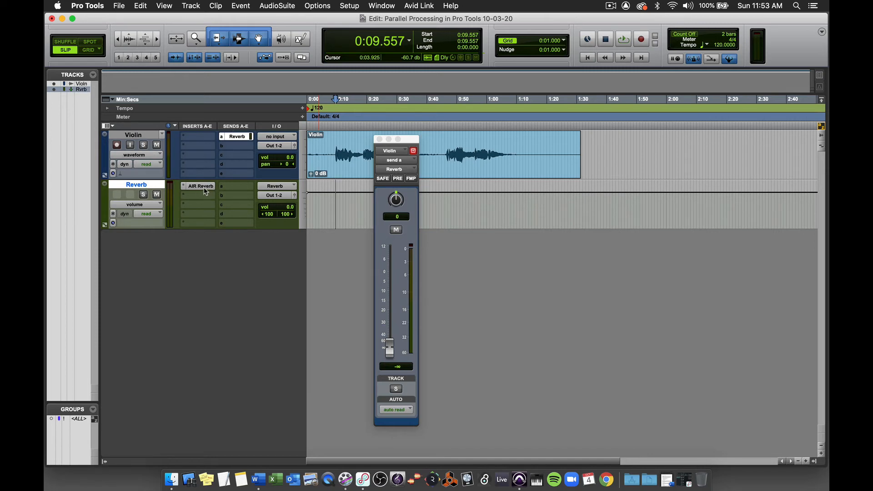
Step: Play the session and raise the Violin track's Reverb send level to about +0.7 dB
key(space)
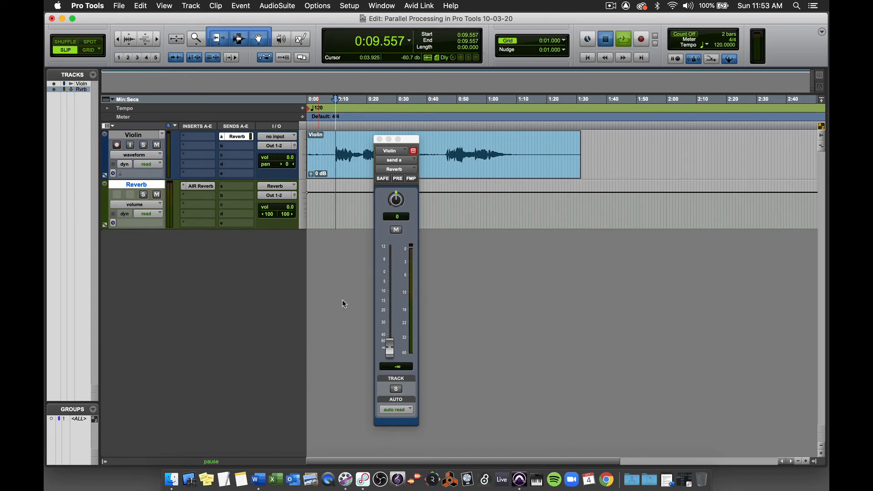
click(389, 350)
drag(389, 351, 386, 274)
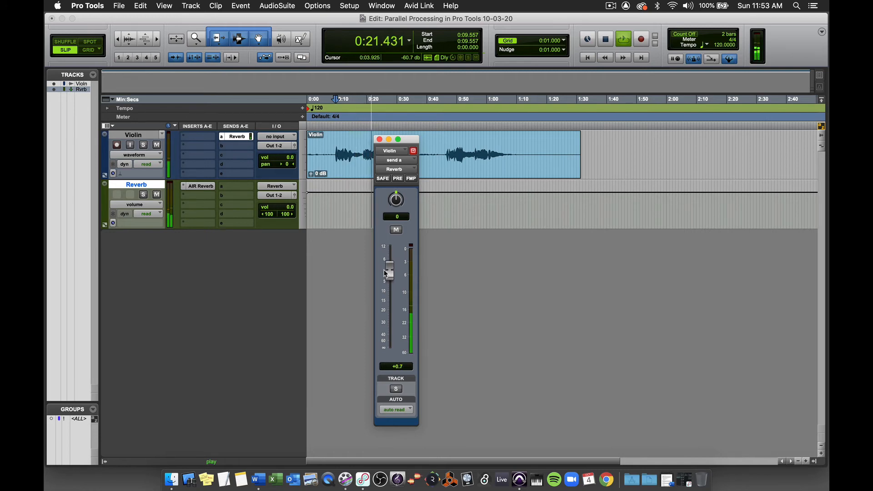
Step: Stop playback, lower the Violin track's Reverb send level to about -65.9 dB and close the send window
key(space)
drag(383, 270, 394, 345)
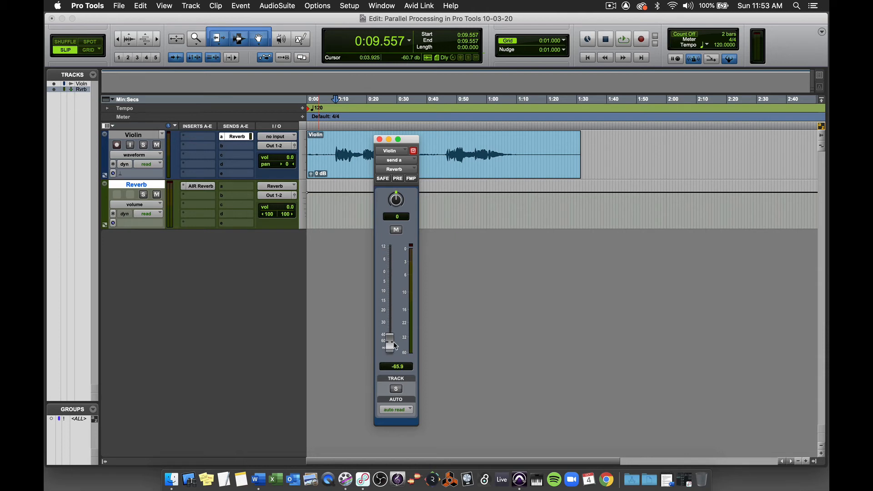
click(380, 139)
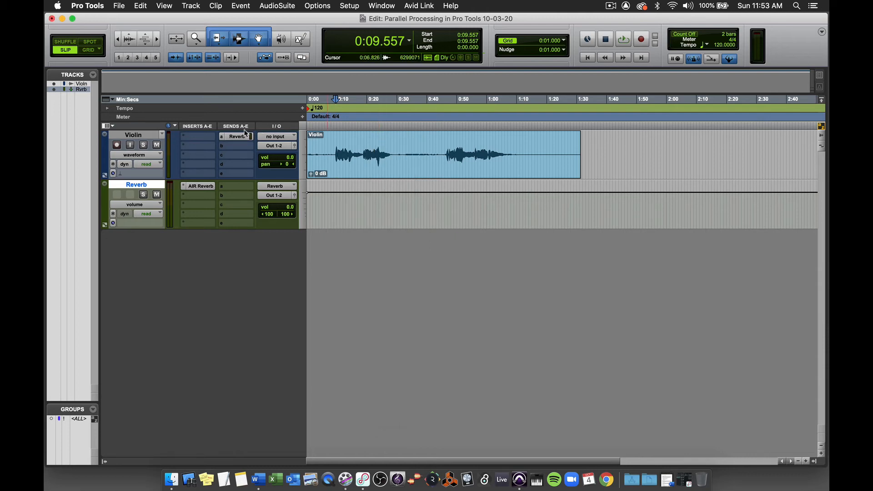
Step: Show the controls of send a inline on the Violin track, raise its level to about -4.8 dB and audition it
click(222, 140)
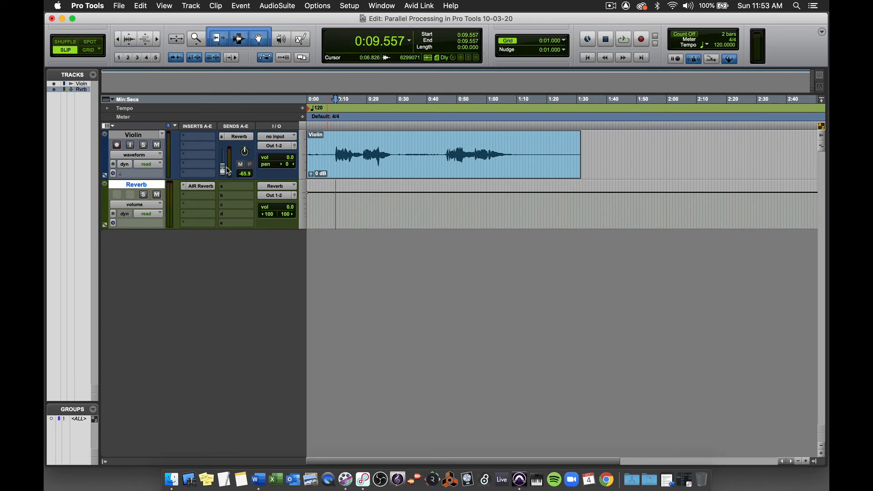
drag(225, 171, 225, 159)
key(space)
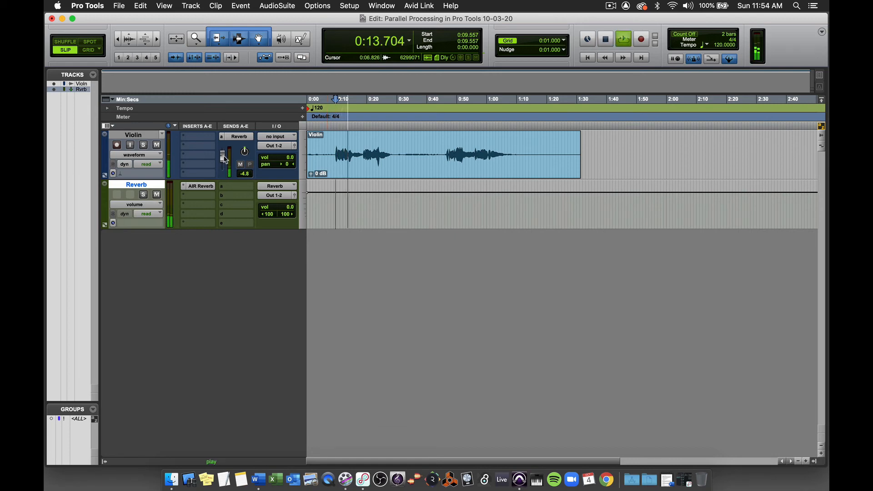
key(space)
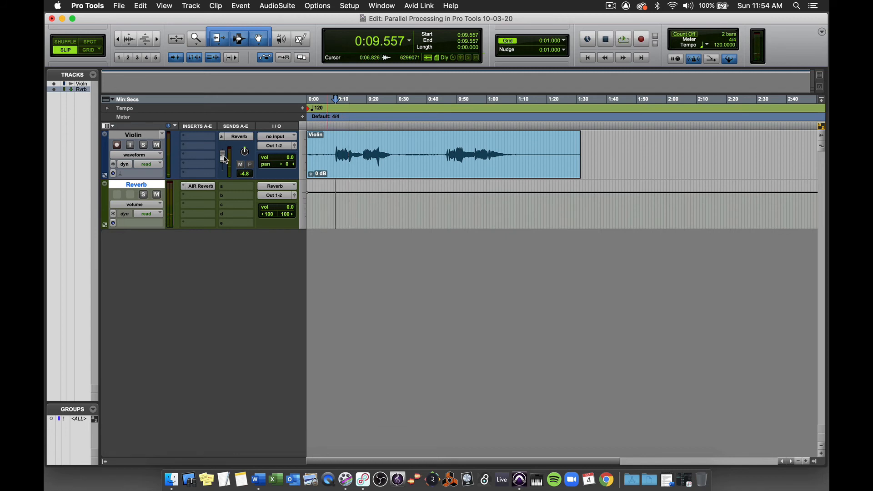
Step: Switch to the Mix window and, during playback, raise the Violin track's Reverb send level to about -0.9 dB
key(super+equal)
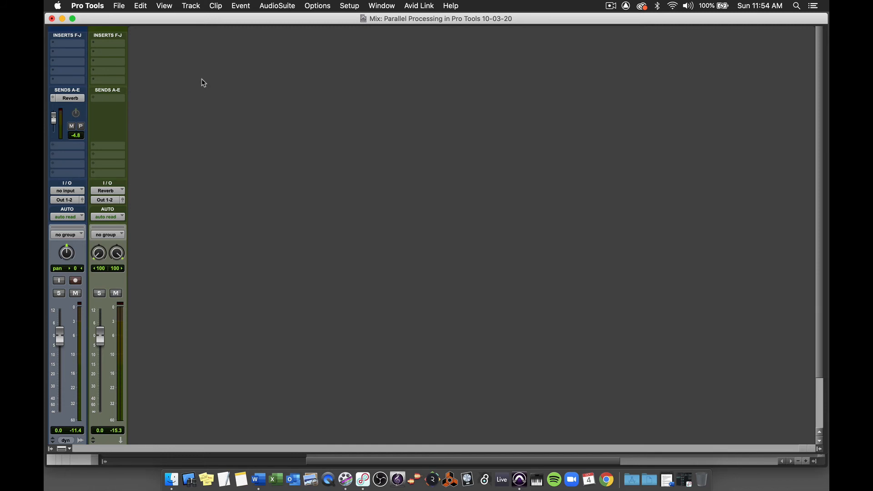
click(382, 7)
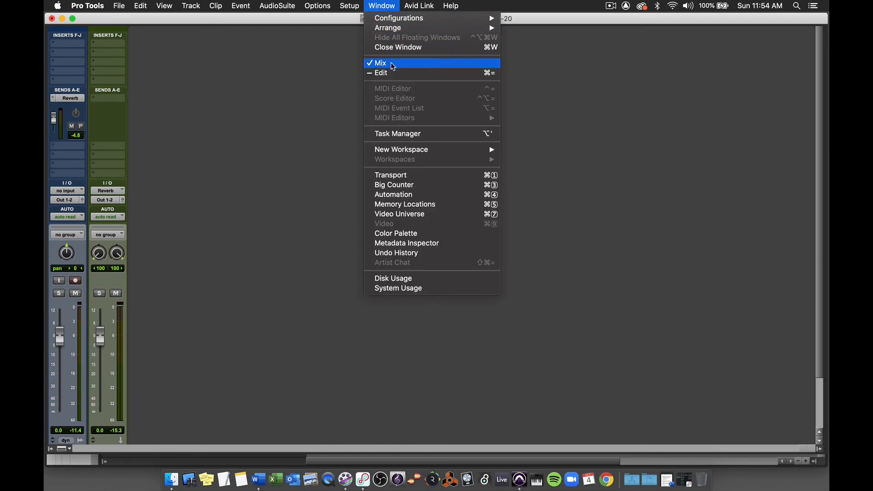
click(291, 88)
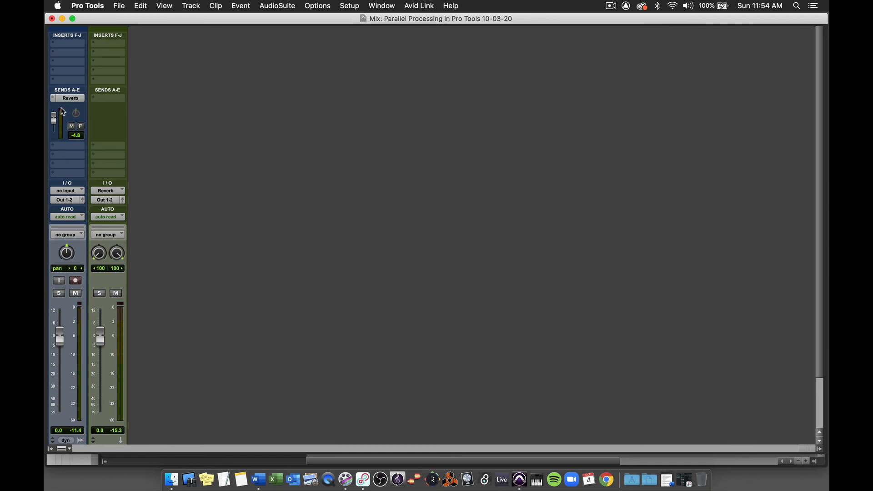
key(space)
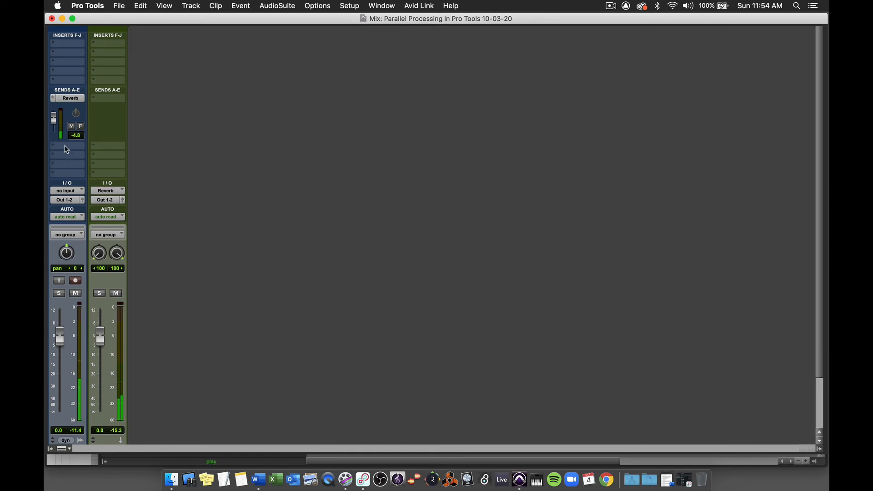
mouse_move(55, 120)
mouse_down()
mouse_move(54, 129)
mouse_move(55, 118)
mouse_up()
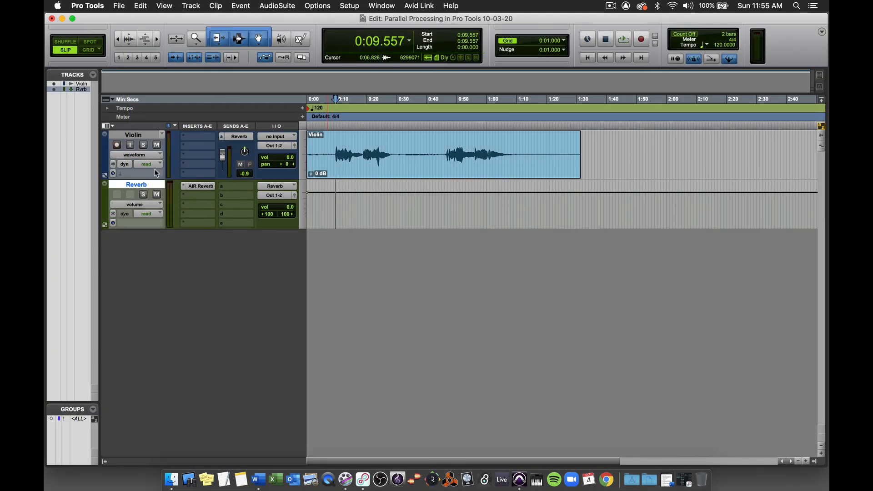
Step: Solo the Violin track, toggle the Reverb track's mute on and back off, and audition the session
click(145, 147)
click(155, 195)
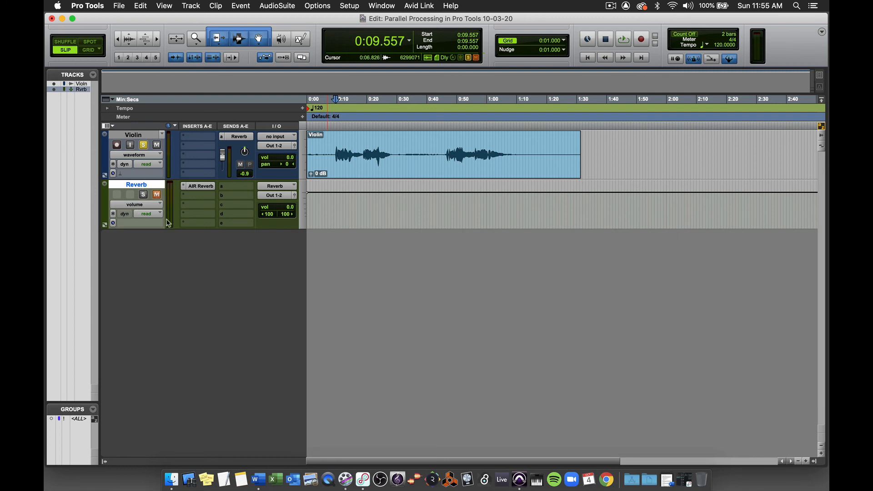
click(157, 195)
key(space)
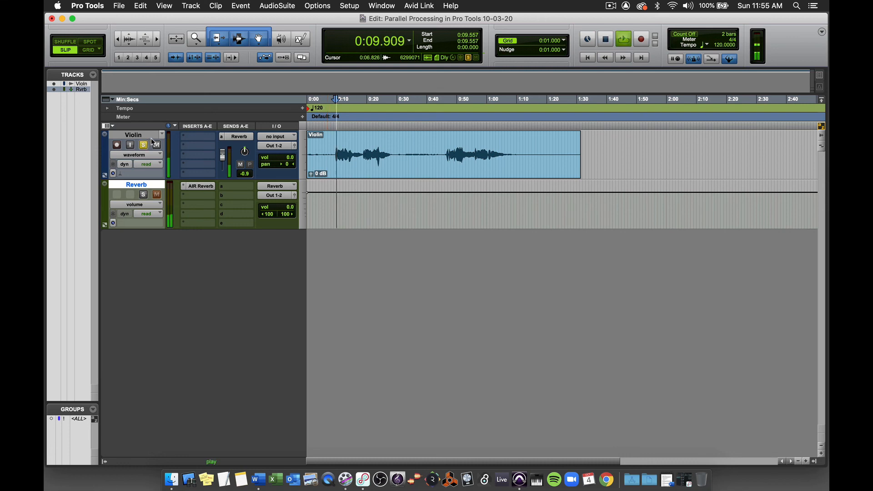
key(space)
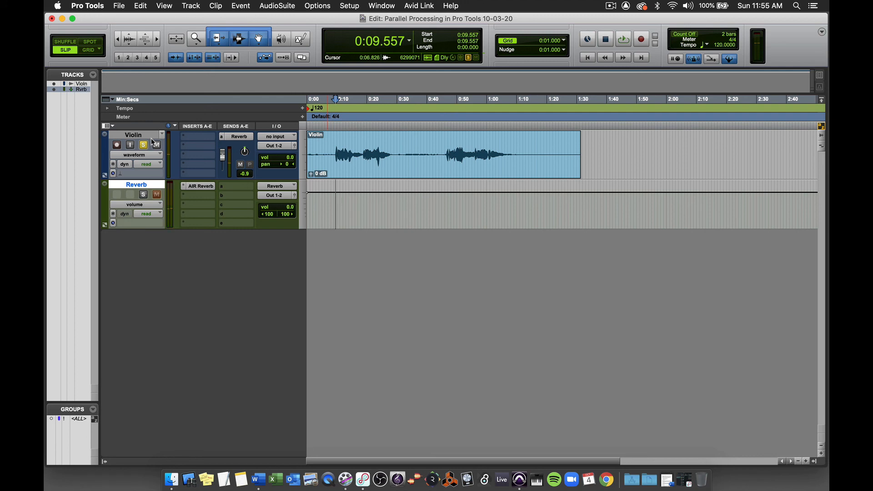
Step: Solo-safe the Reverb aux track and audition the session with the Violin track still soloed
click(144, 196)
key(space)
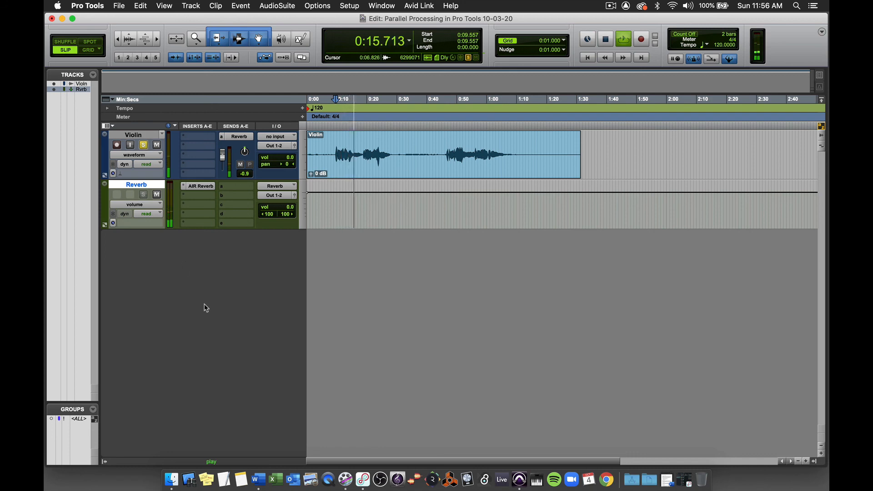
key(space)
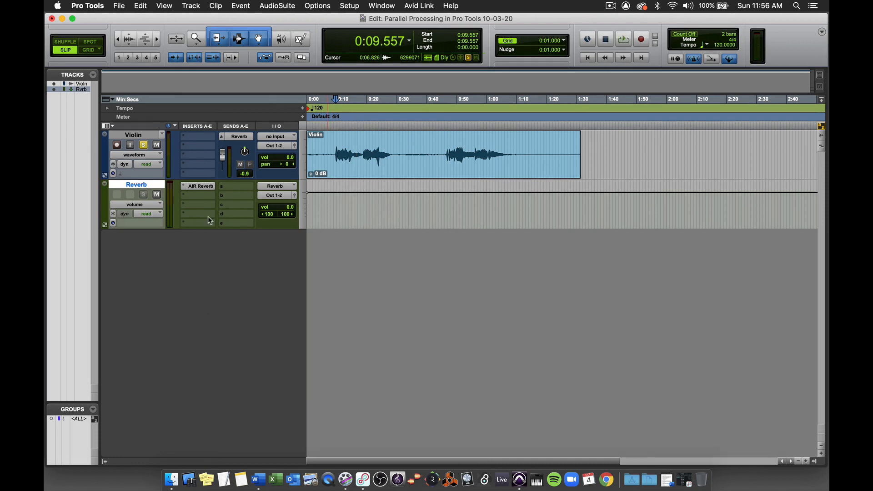